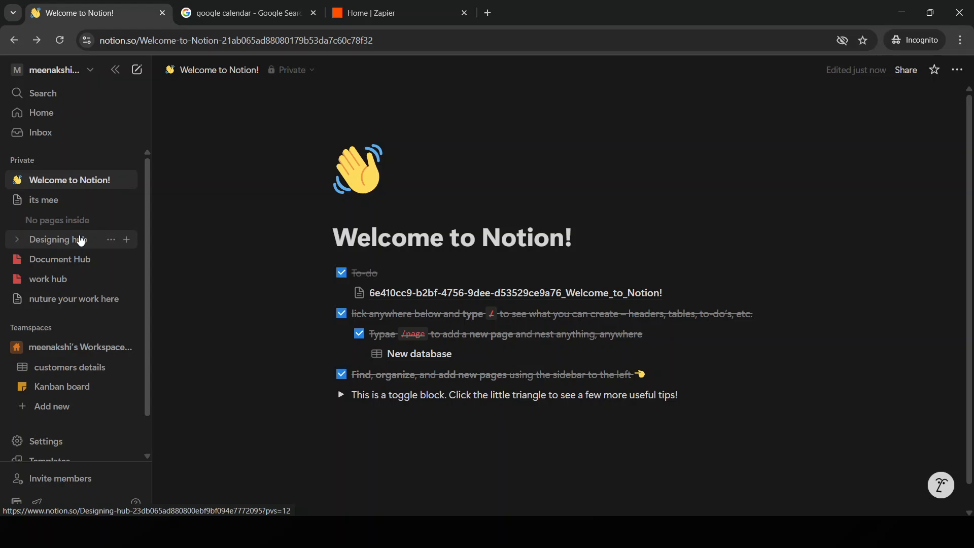
# - Open the Document Hub database and look across all of its columns
pyautogui.click(82, 260)
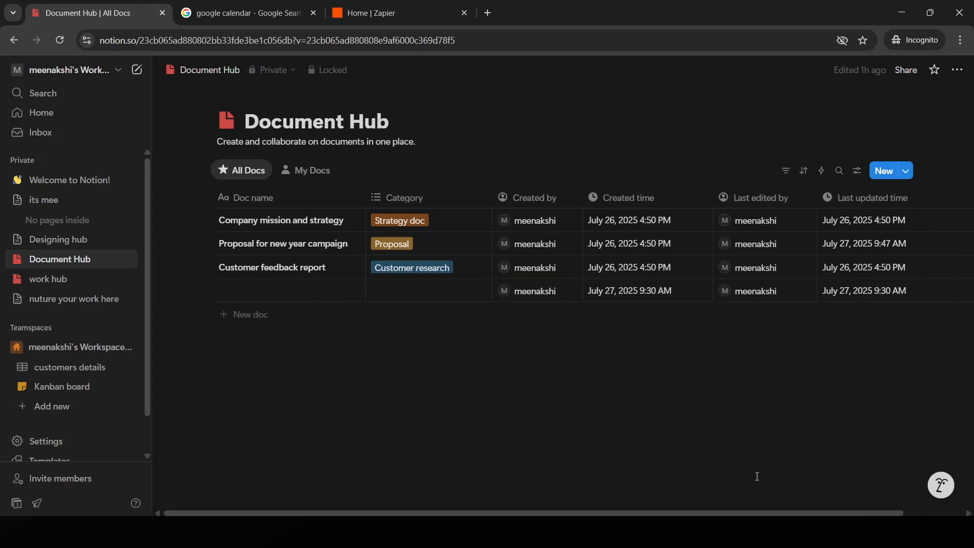
pyautogui.moveTo(782, 512); pyautogui.dragTo(857, 511)
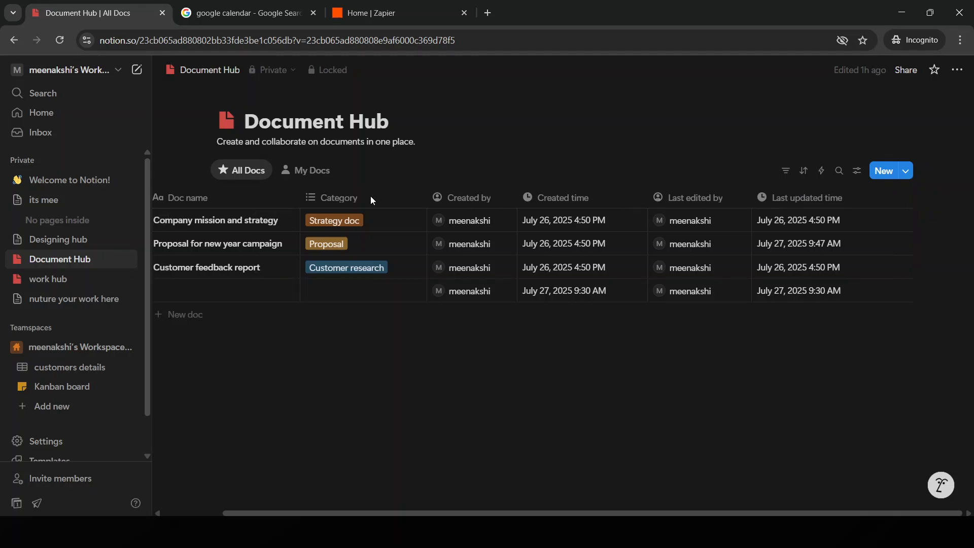
pyautogui.moveTo(512, 512); pyautogui.dragTo(447, 512)
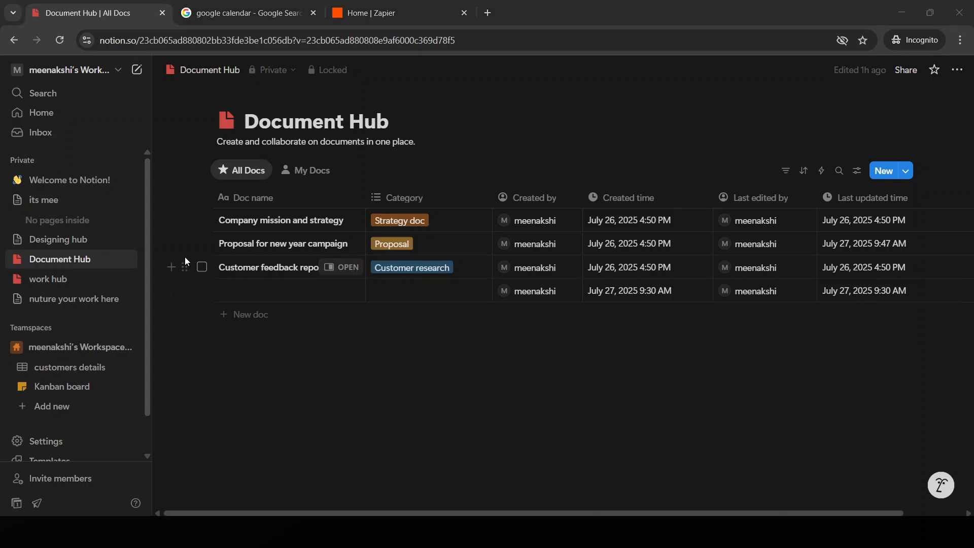
# - Check the category choices available for the Customer feedback report in Document Hub
pyautogui.click(185, 261)
pyautogui.moveTo(116, 211)
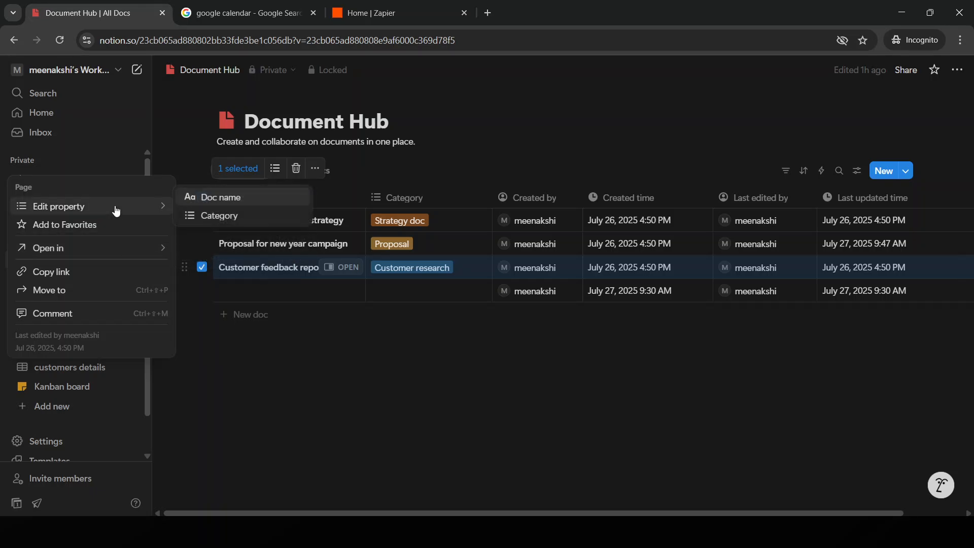
pyautogui.click(214, 217)
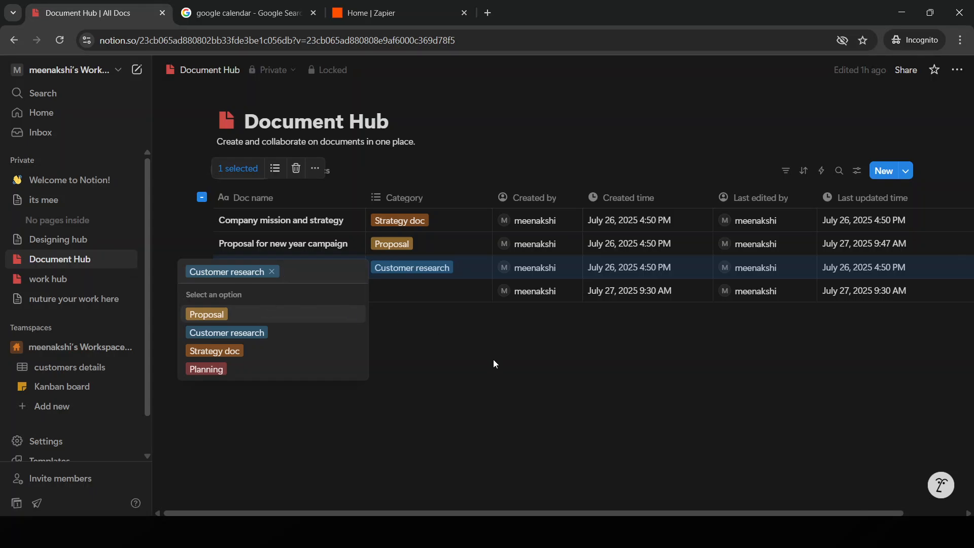
pyautogui.press('Escape')
pyautogui.click(201, 268)
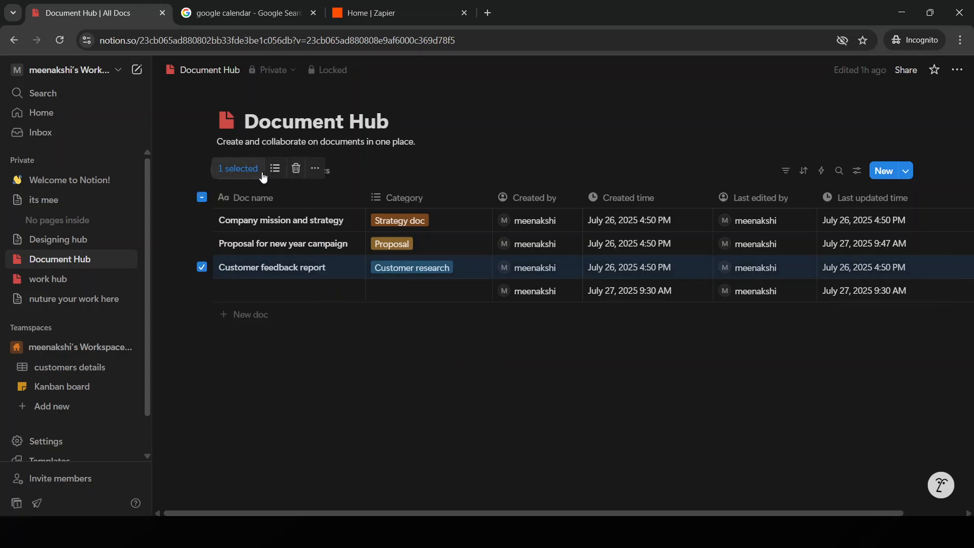
pyautogui.click(277, 167)
pyautogui.click(344, 349)
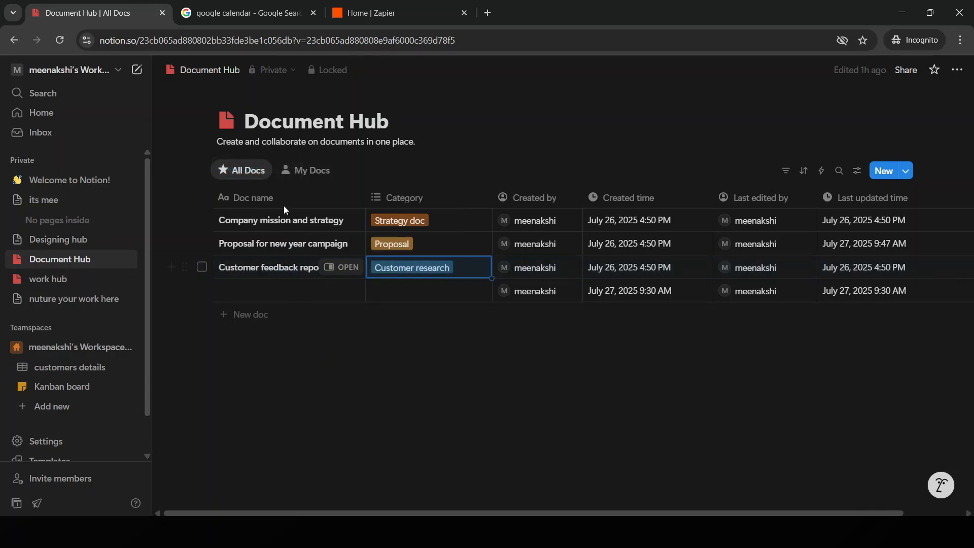
# - Open the work hub database and check the category choices for its Customer feedback report
pyautogui.click(80, 279)
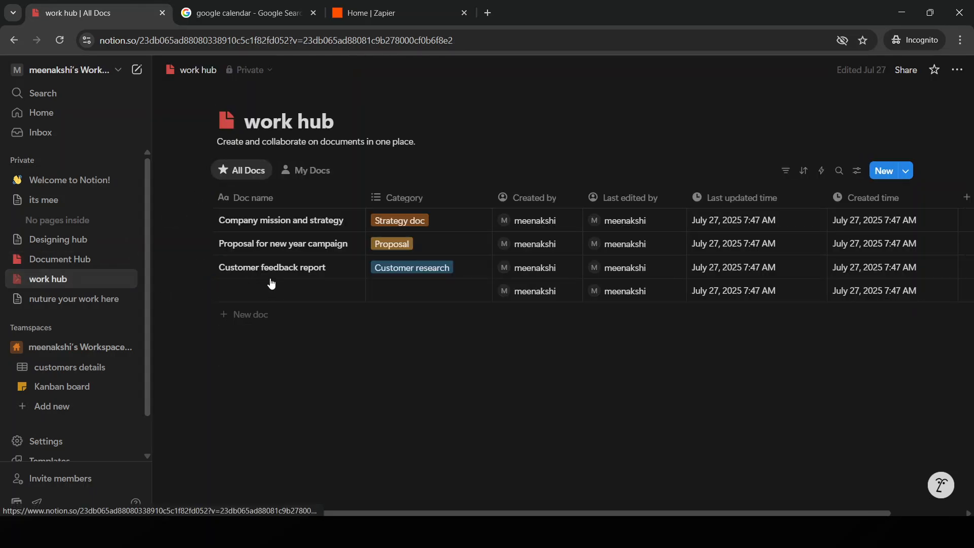
pyautogui.click(201, 267)
pyautogui.click(277, 169)
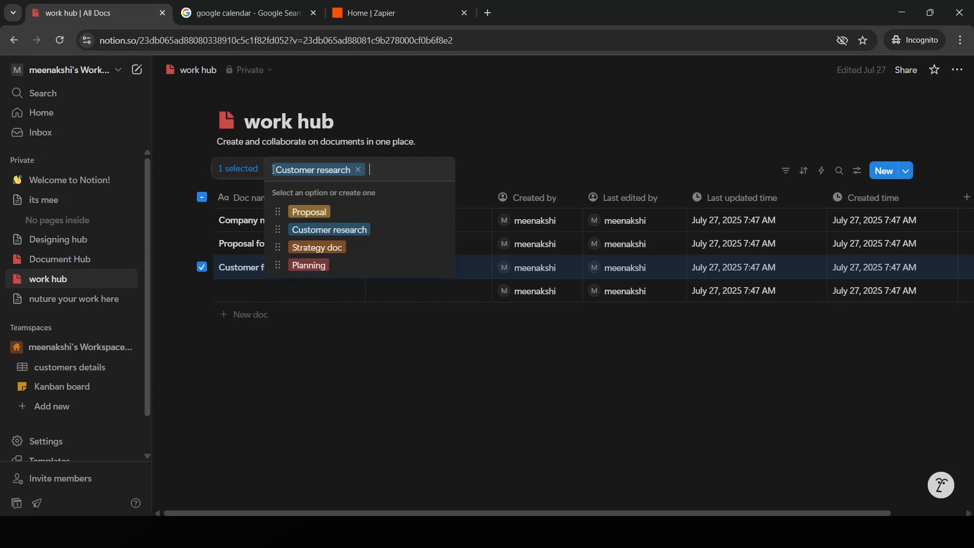
pyautogui.click(288, 348)
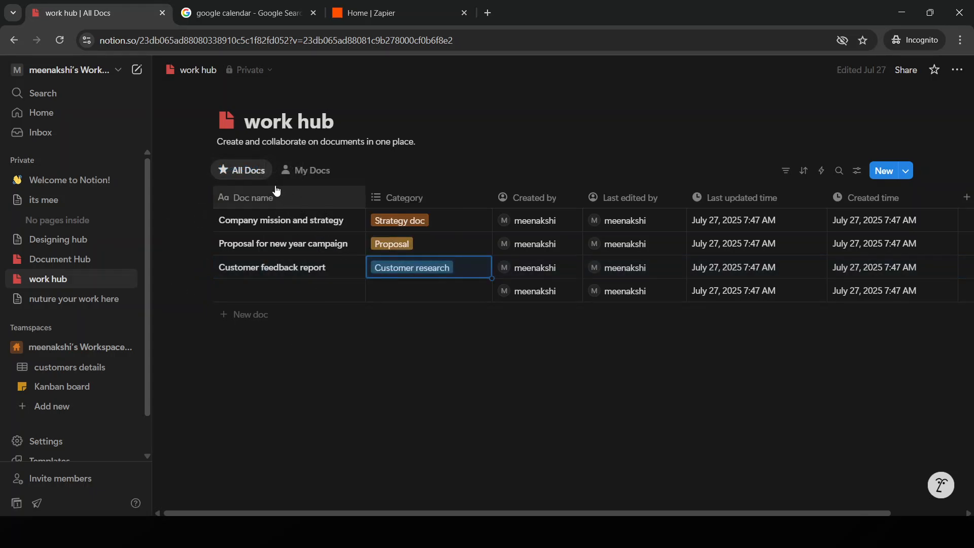
# - Try appending "/tags" to the doc name of the Company mission and strategy row
pyautogui.click(247, 218)
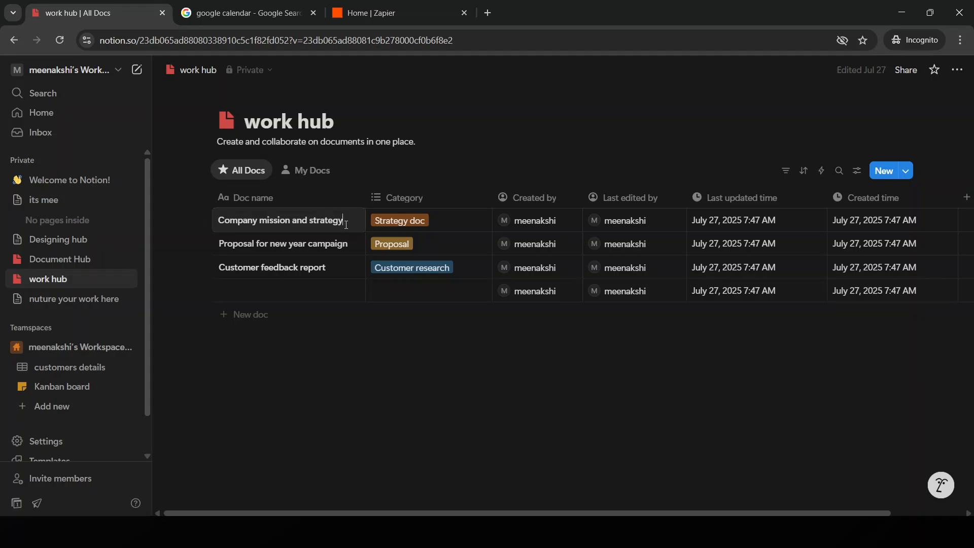
pyautogui.press('Escape')
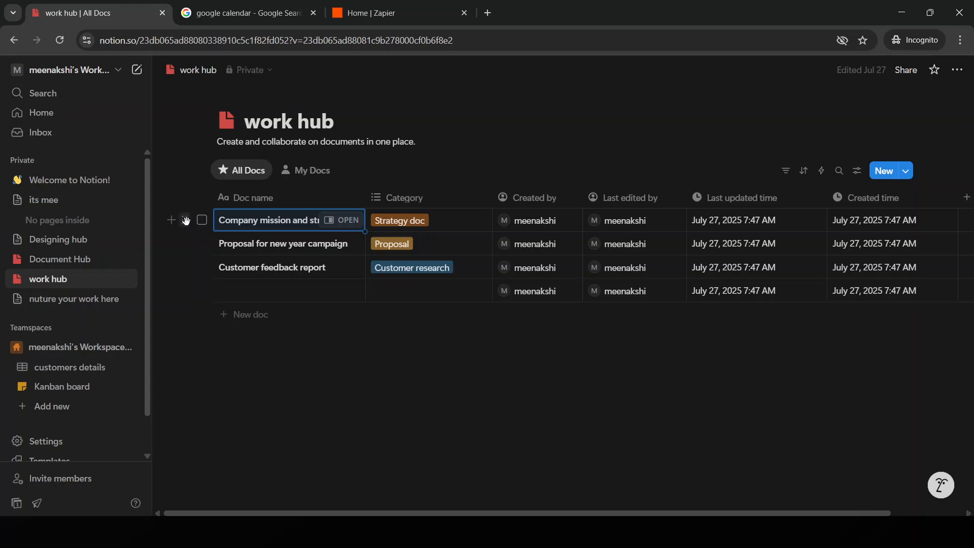
pyautogui.click(185, 219)
pyautogui.moveTo(107, 170)
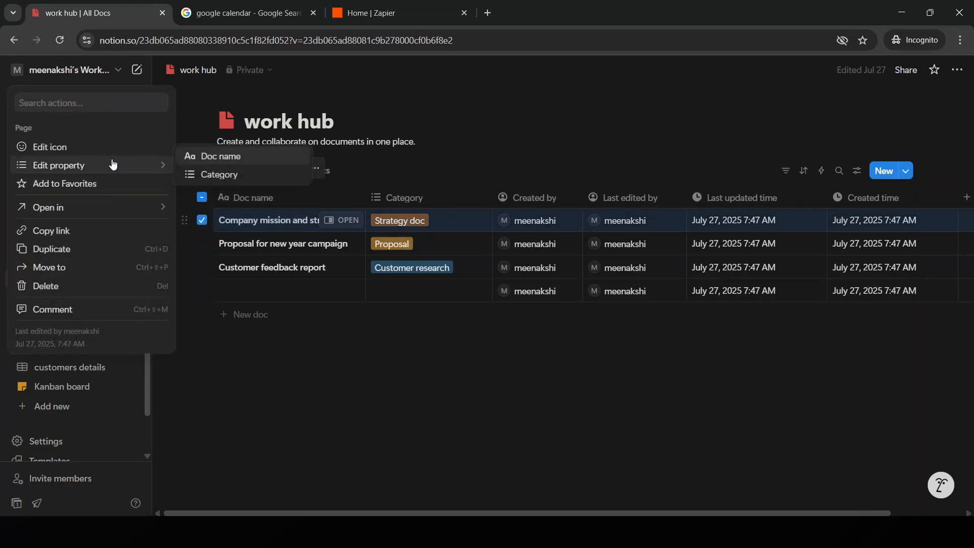
pyautogui.click(224, 157)
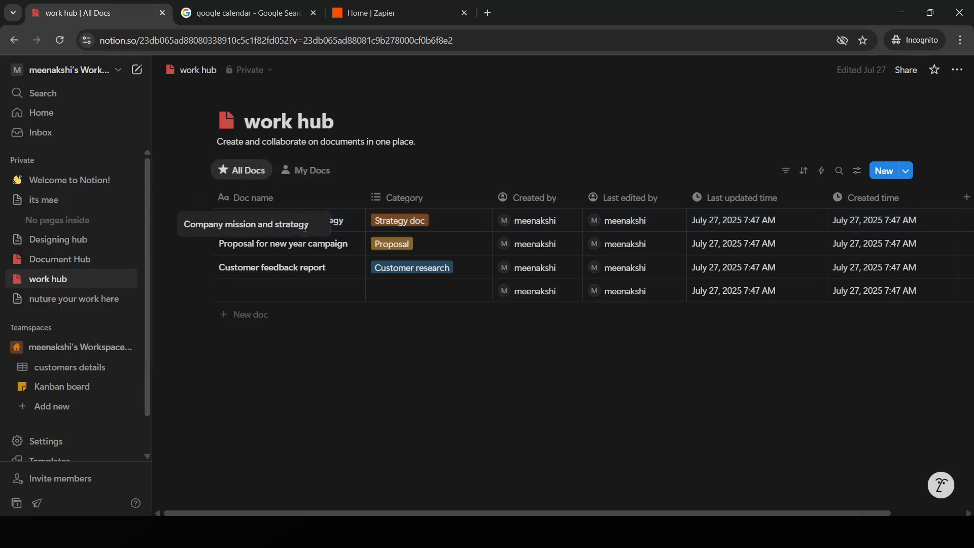
pyautogui.write('/')
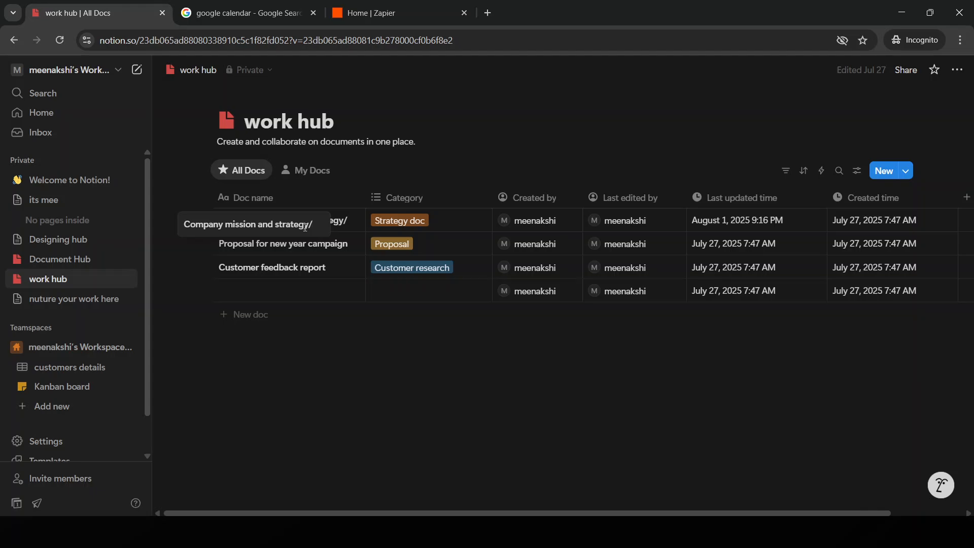
pyautogui.write('tags')
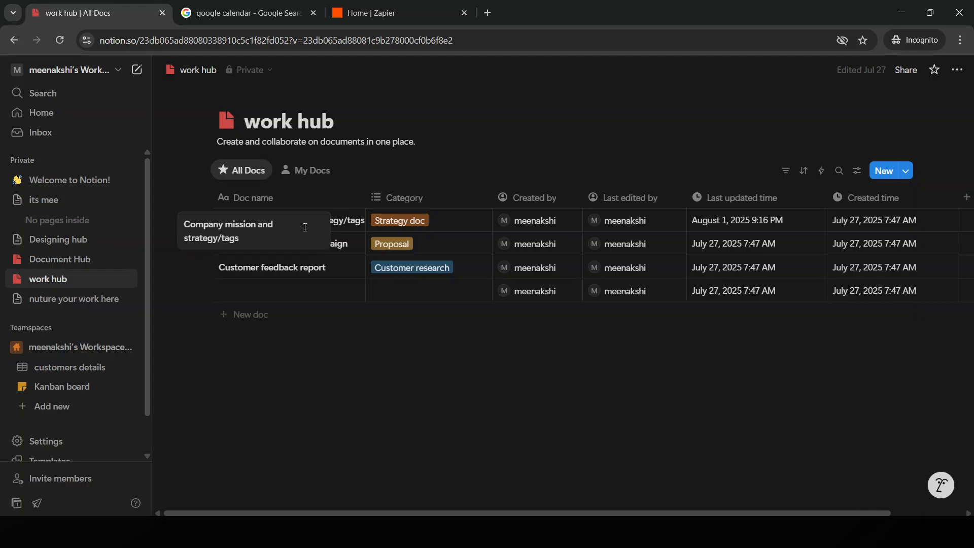
# - Remove the "/tags" text from the Company mission and strategy doc name
pyautogui.press('BackSpace')
pyautogui.press('BackSpace')
pyautogui.press('BackSpace')
pyautogui.press('BackSpace')
pyautogui.press('BackSpace')
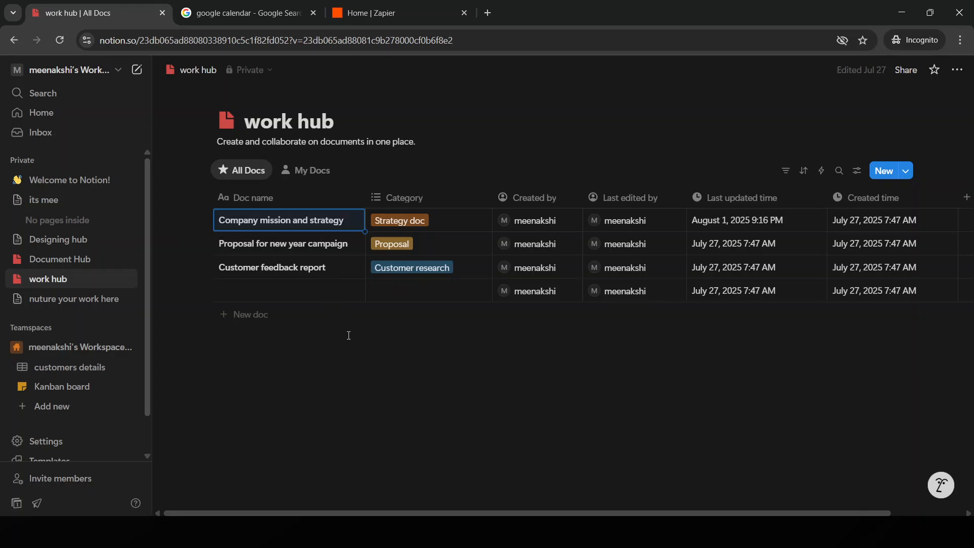
pyautogui.press('Escape')
# - Add a Multi-select property as a new column after Created time in the work hub table
pyautogui.moveTo(818, 513); pyautogui.dragTo(895, 504)
pyautogui.click(904, 198)
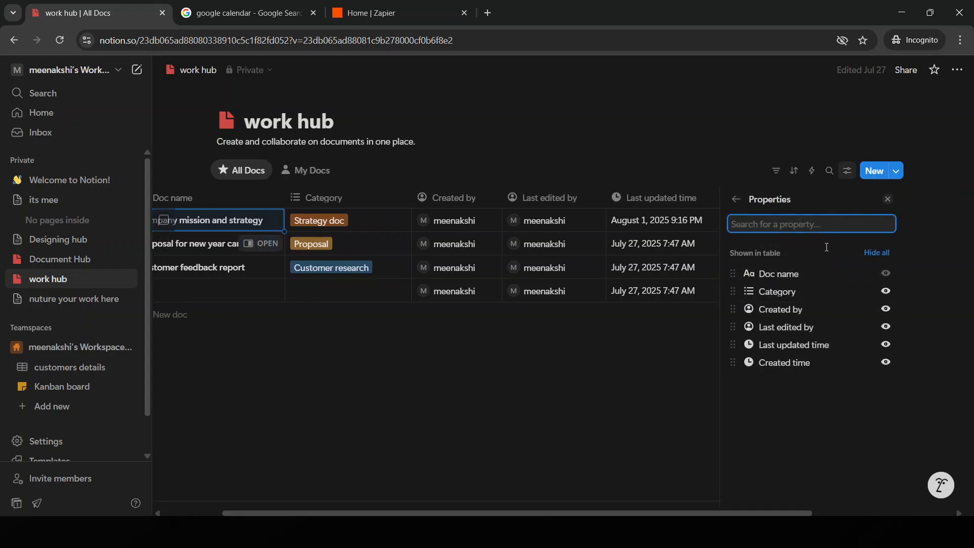
pyautogui.click(546, 408)
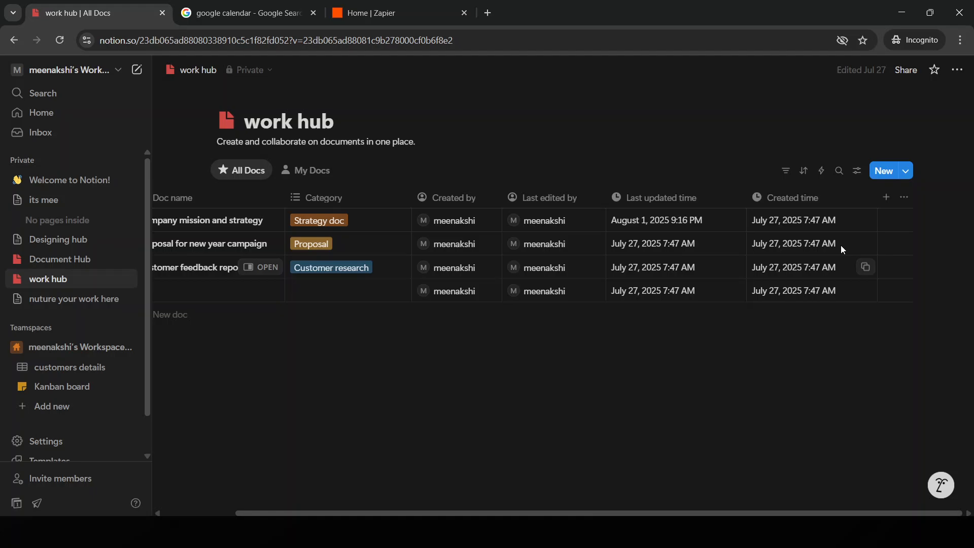
pyautogui.click(886, 199)
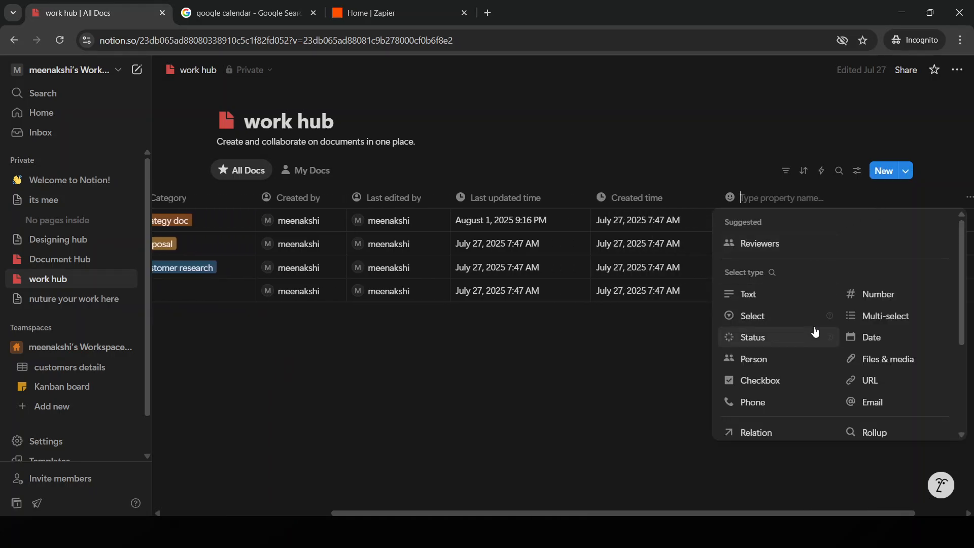
pyautogui.scroll(-3, 817, 332)
pyautogui.scroll(3, 884, 330)
pyautogui.click(901, 316)
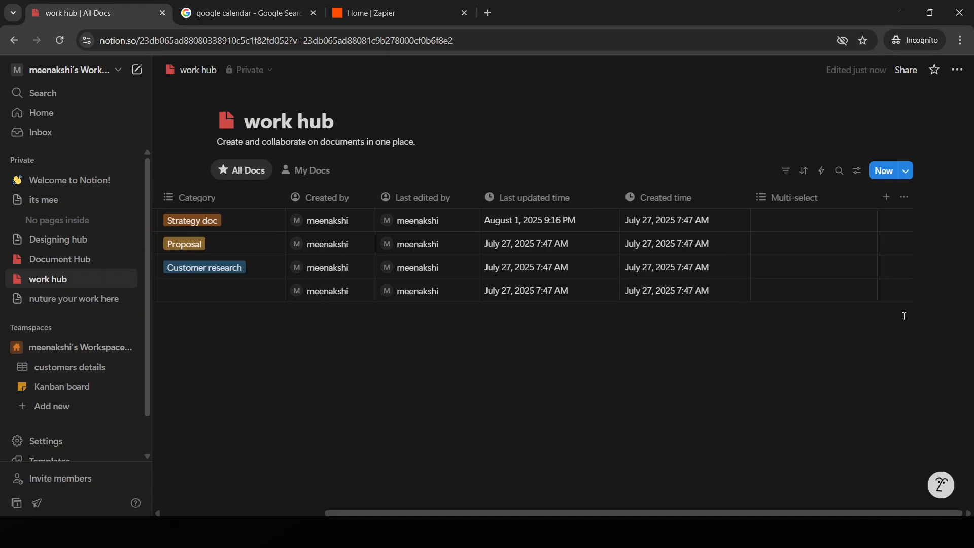
# - Create a "tags" option in the Multi-select cell of the Strategy doc row
pyautogui.click(847, 220)
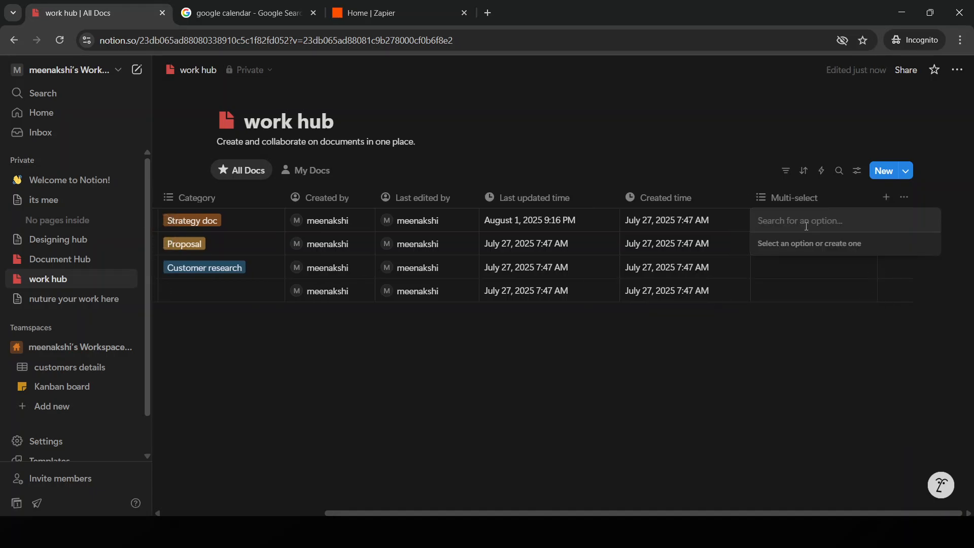
pyautogui.write('ta')
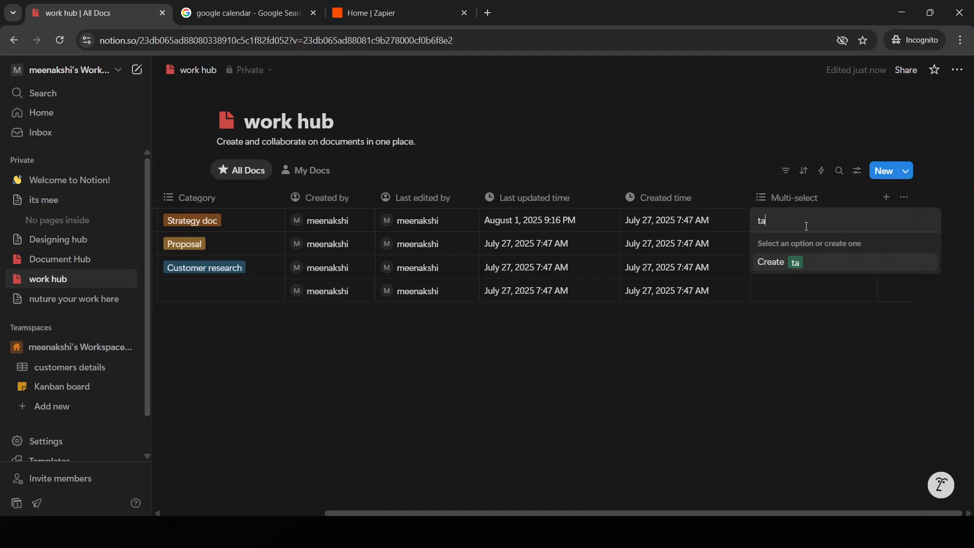
pyautogui.write('gs')
pyautogui.press('Return')
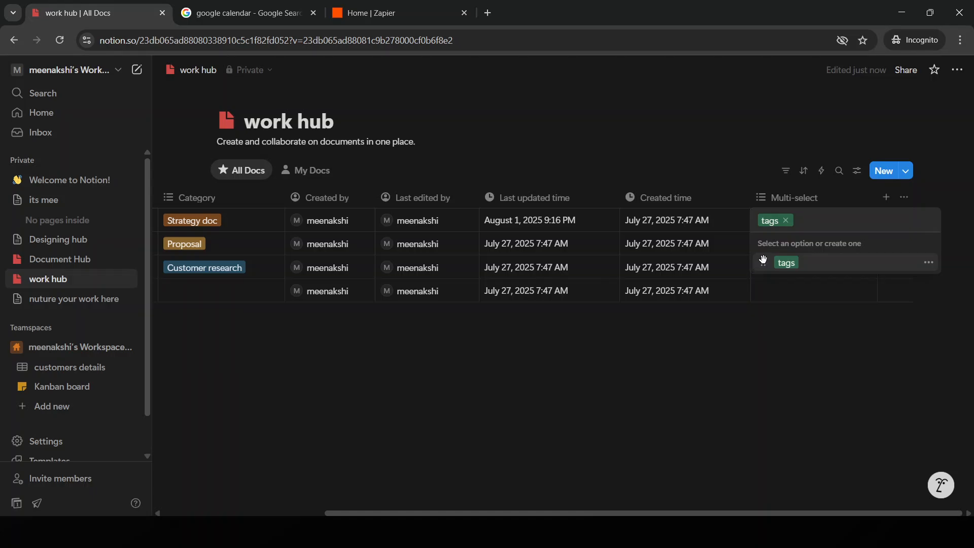
pyautogui.click(879, 347)
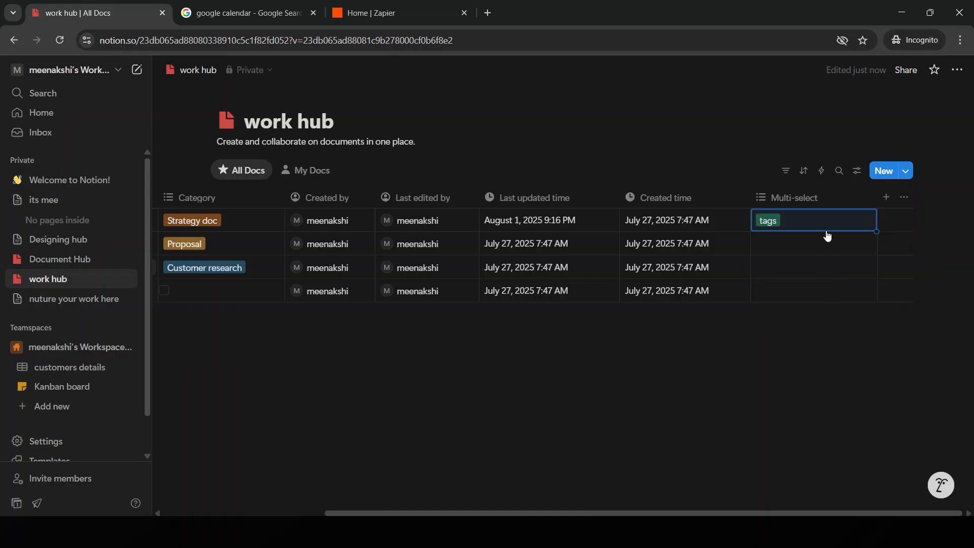
# - Review the name, delete and colour settings of the "tags" option, then close them
pyautogui.click(824, 220)
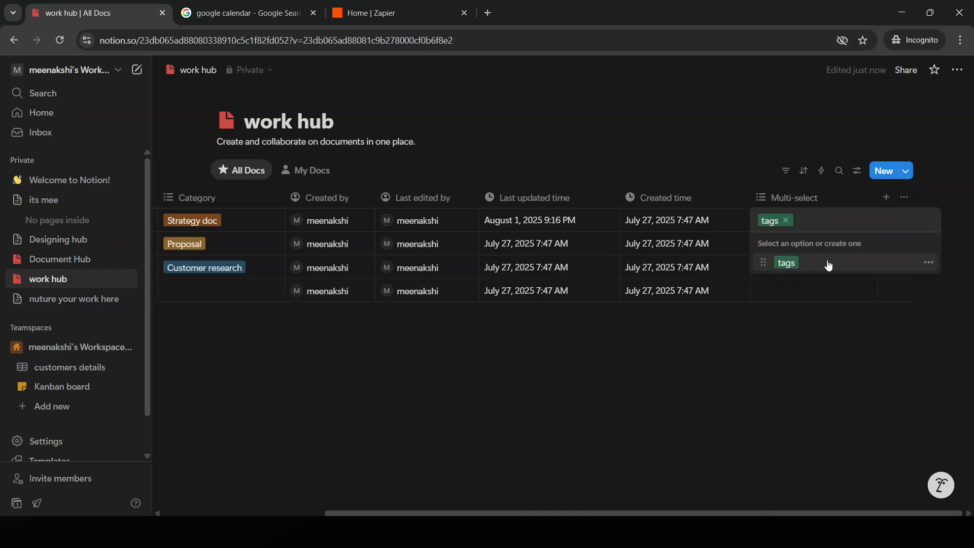
pyautogui.click(929, 262)
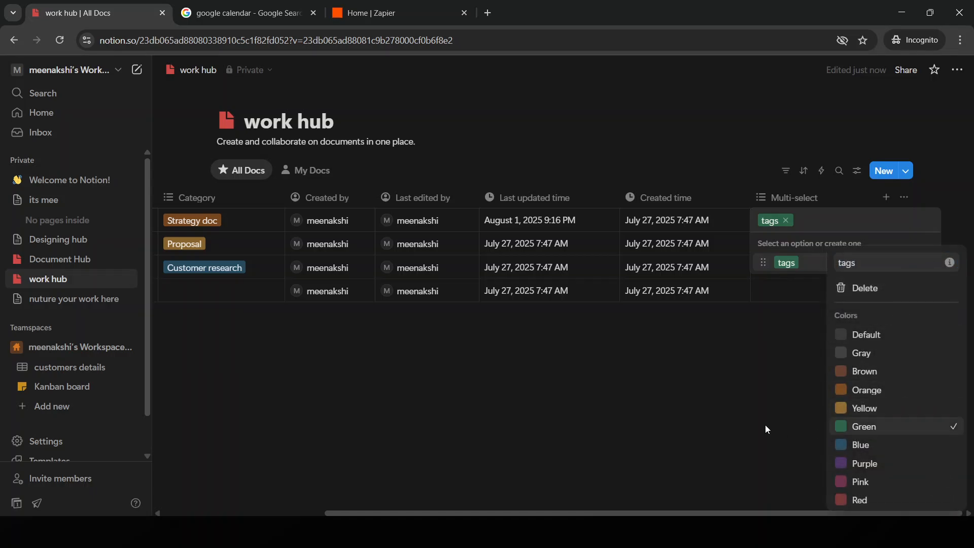
pyautogui.press('Escape')
pyautogui.press('Escape')
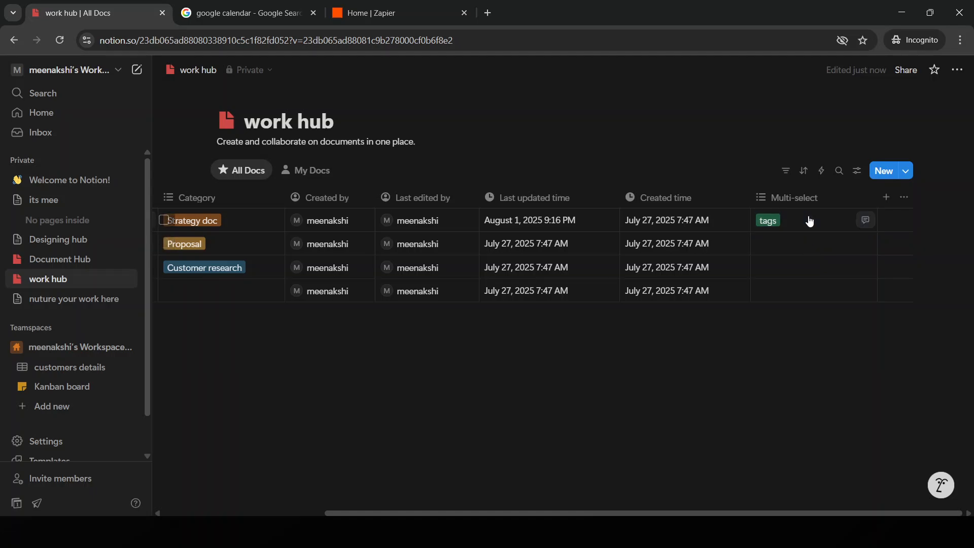
# - Create a second option named "mine" in the Strategy doc row's Multi-select cell
pyautogui.click(809, 221)
pyautogui.write('mine')
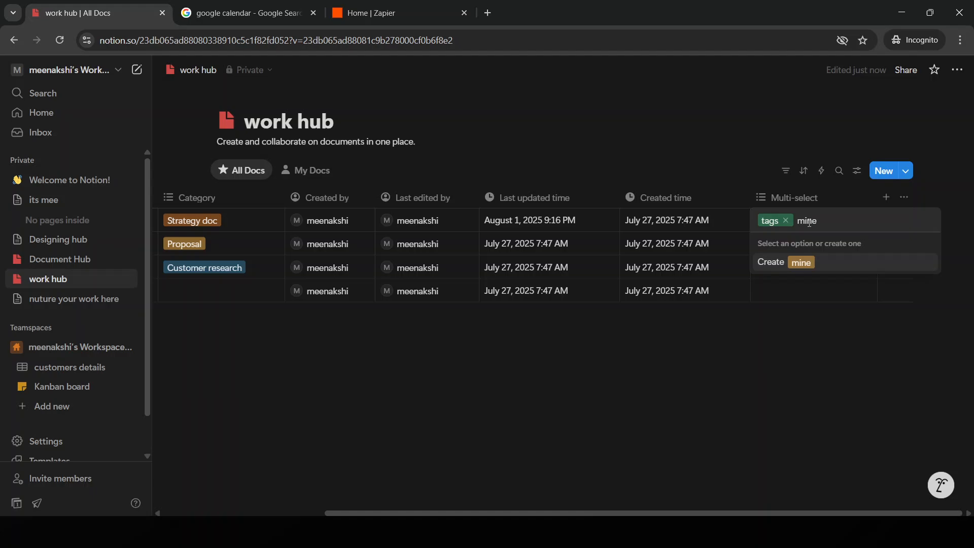
pyautogui.press('Return')
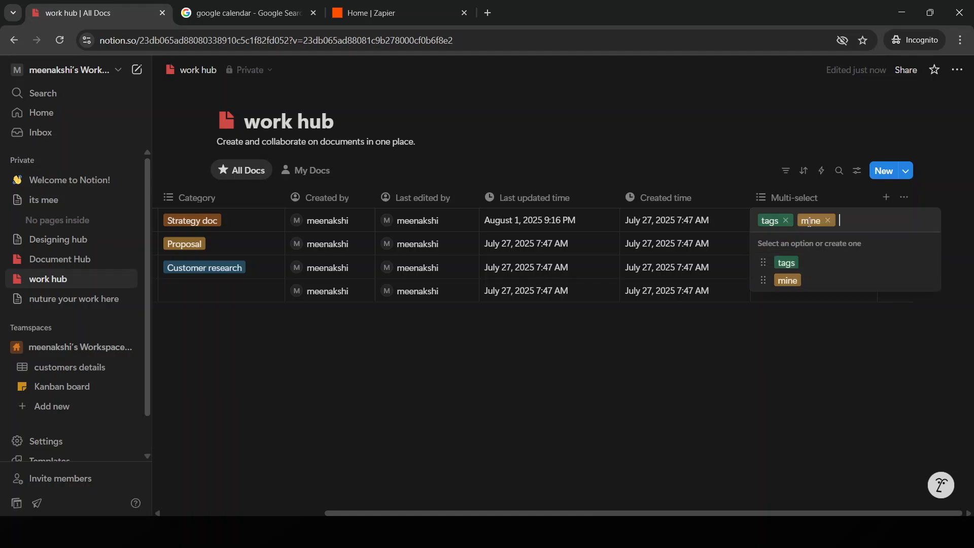
pyautogui.press('Escape')
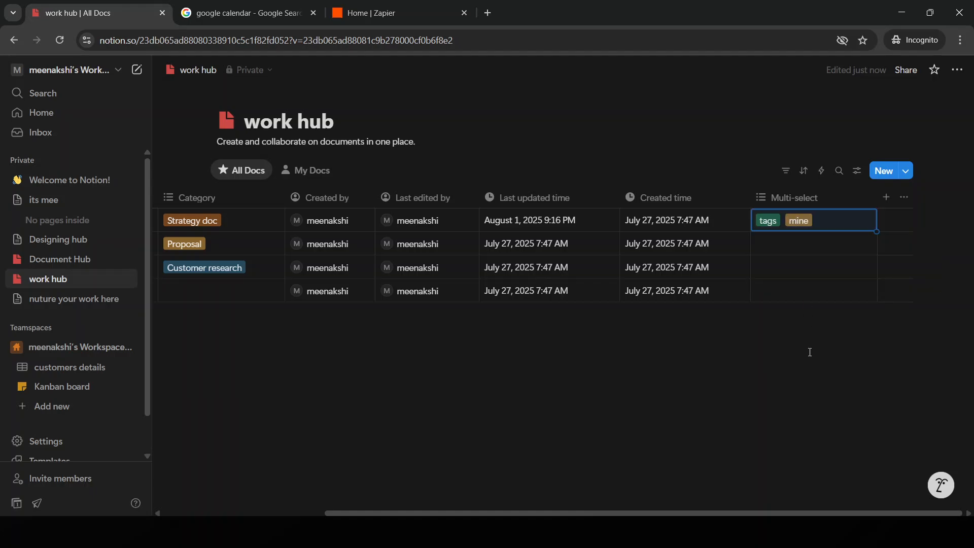
# - Remove both the "mine" and "tags" options from the Strategy doc row's Multi-select cell
pyautogui.click(806, 224)
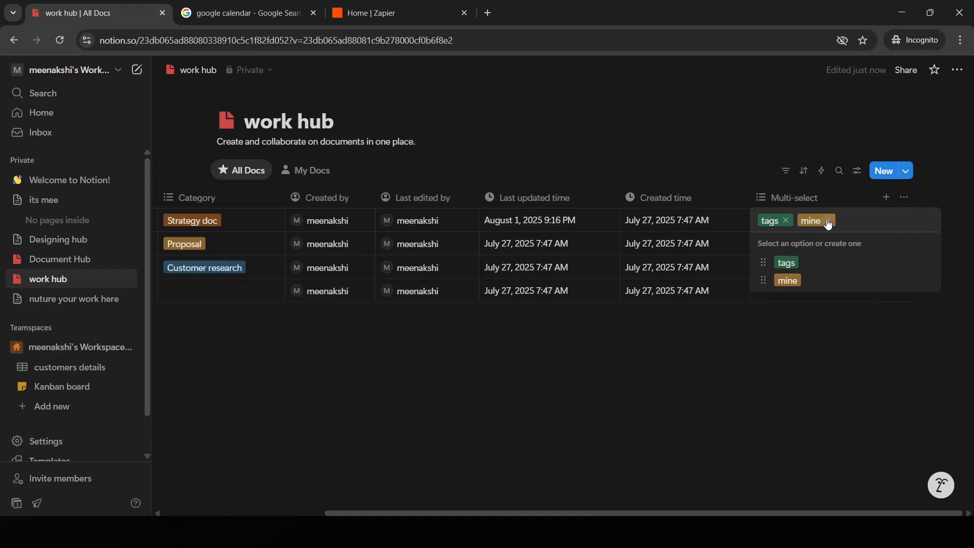
pyautogui.click(828, 221)
pyautogui.click(785, 221)
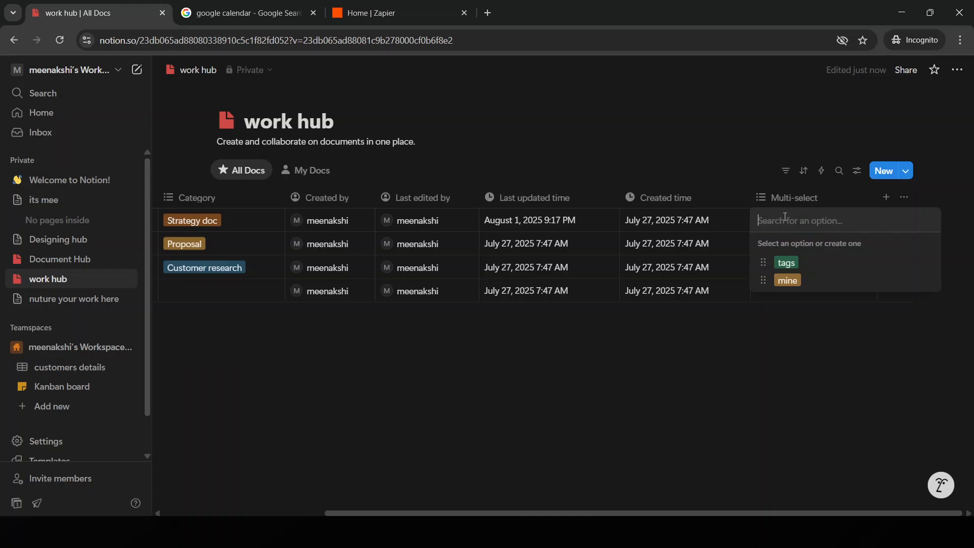
pyautogui.click(786, 311)
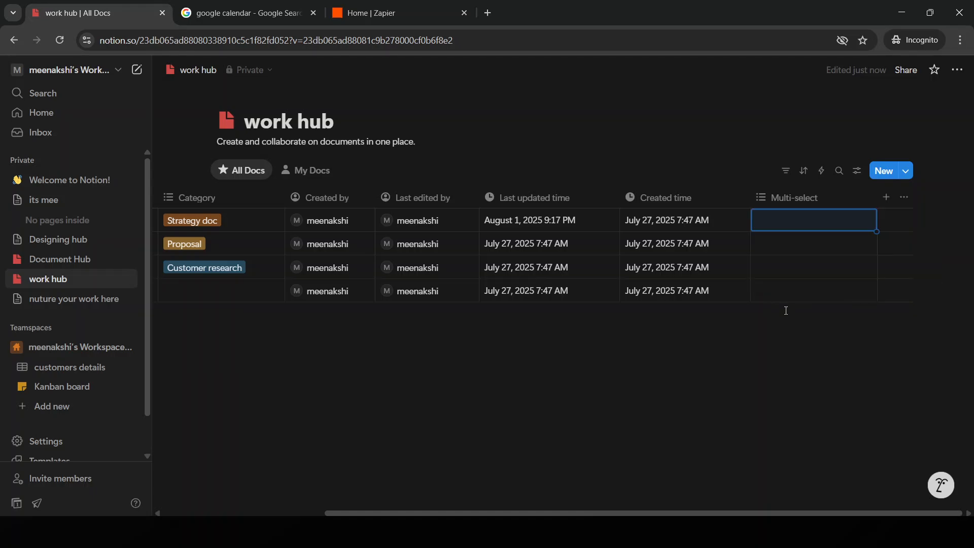
# - Open the property options of the Multi-select column
pyautogui.click(794, 198)
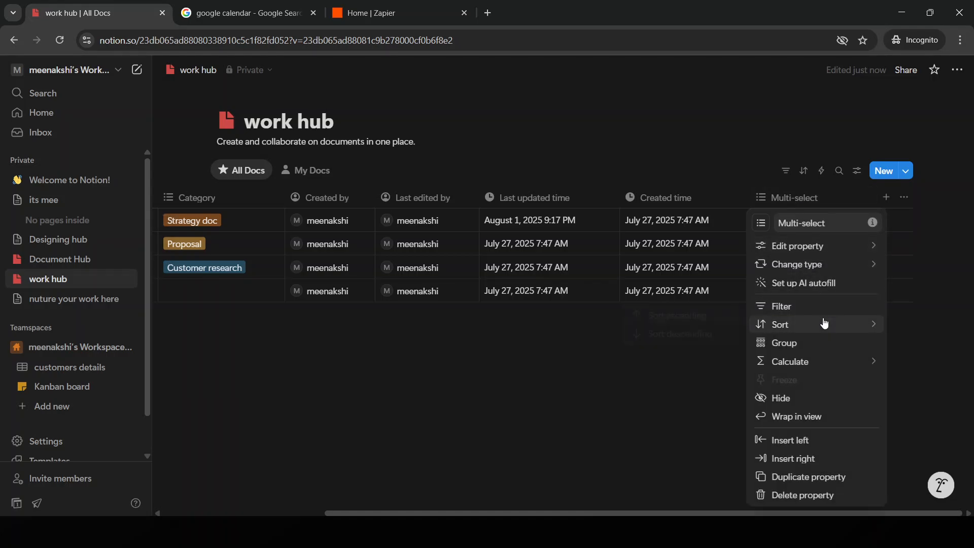